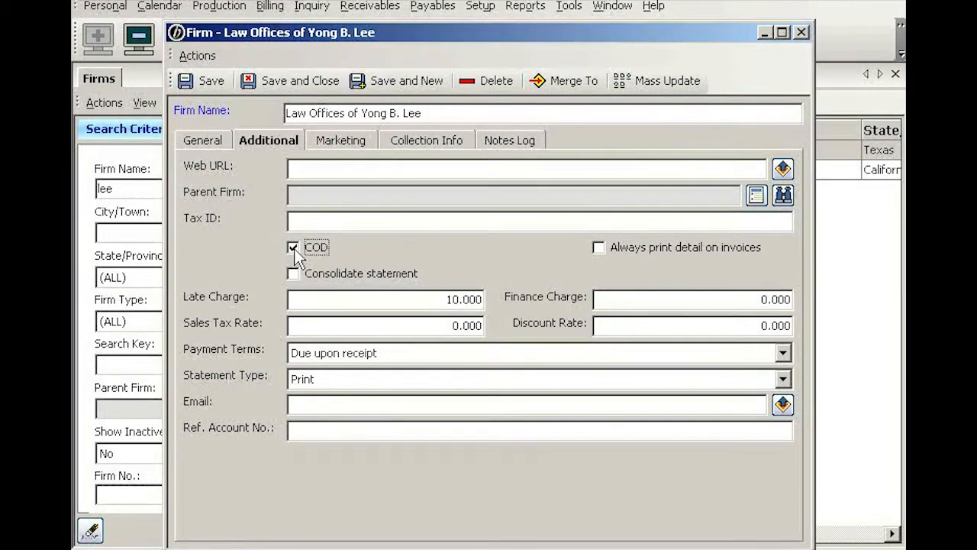
Step: Set the firm's payment terms to "Advance deposit required" and its firm rating to "Full Deposit Required"
{"action": "left_click", "coordinate": [412, 357]}
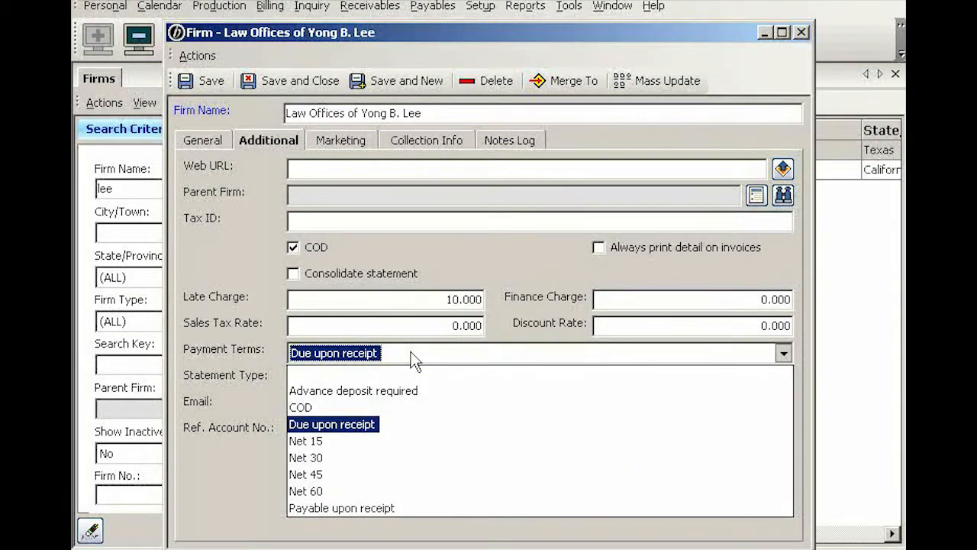
{"action": "left_click", "coordinate": [384, 394]}
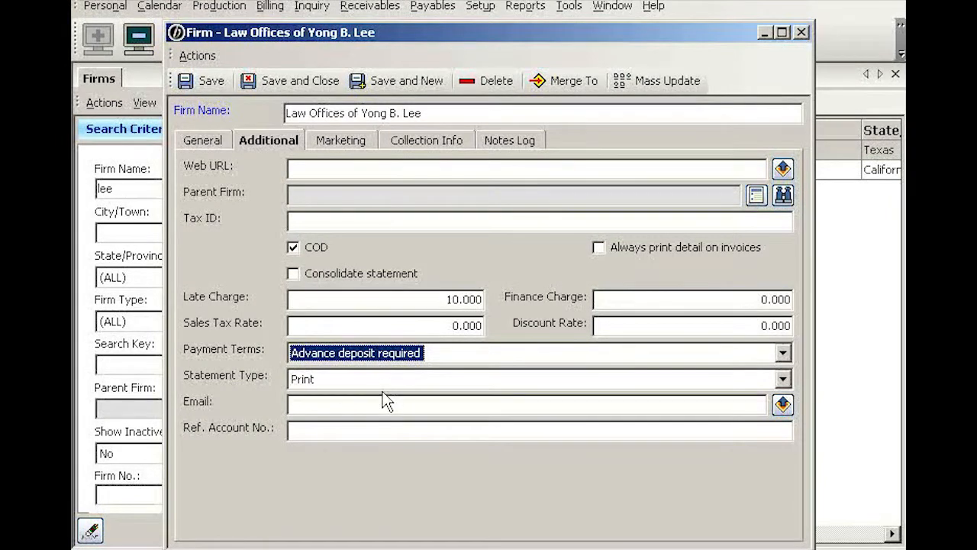
{"action": "left_click", "coordinate": [356, 146]}
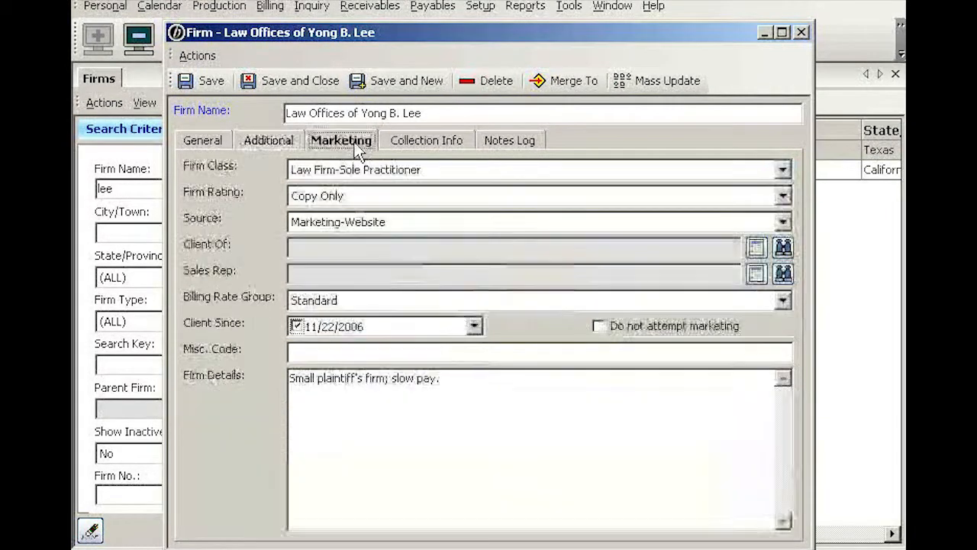
{"action": "left_click", "coordinate": [355, 197]}
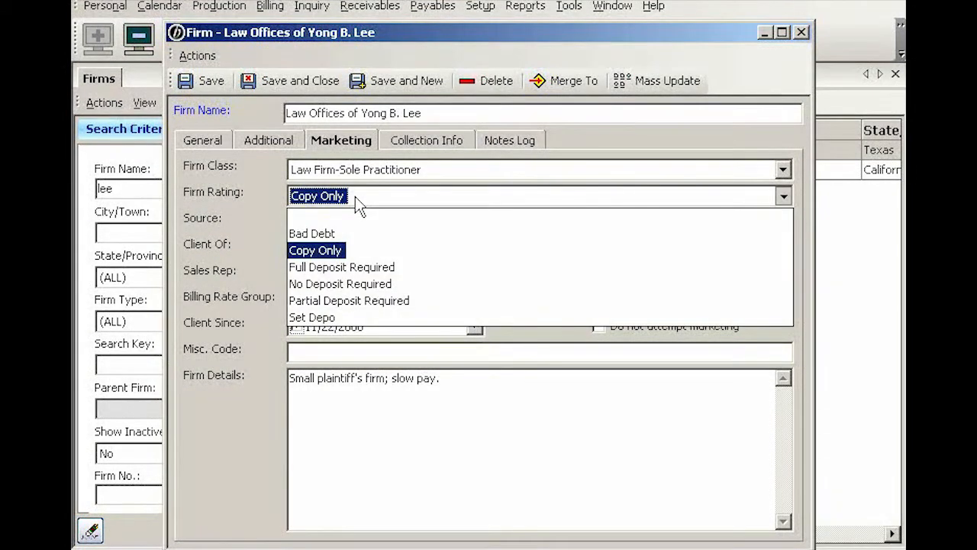
{"action": "left_click", "coordinate": [372, 272]}
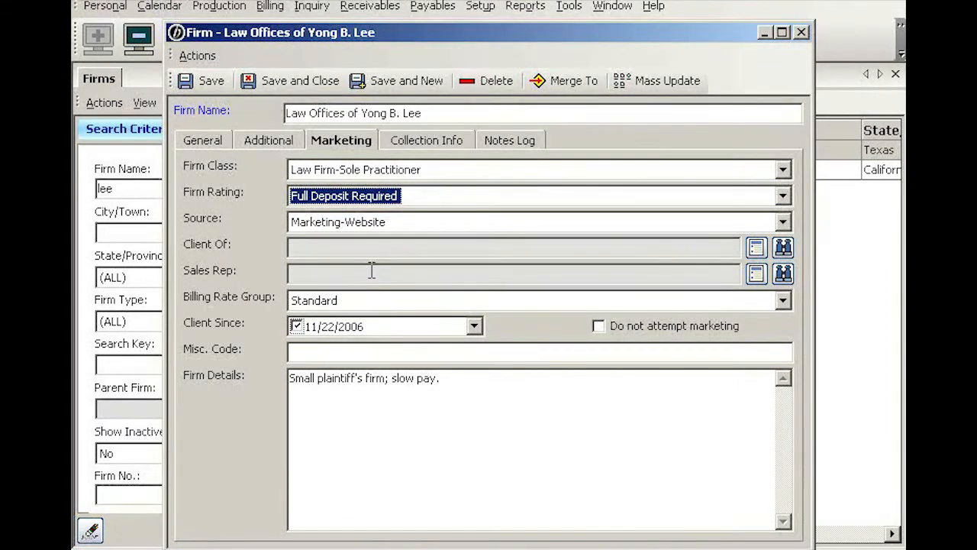
{"action": "left_click", "coordinate": [263, 194]}
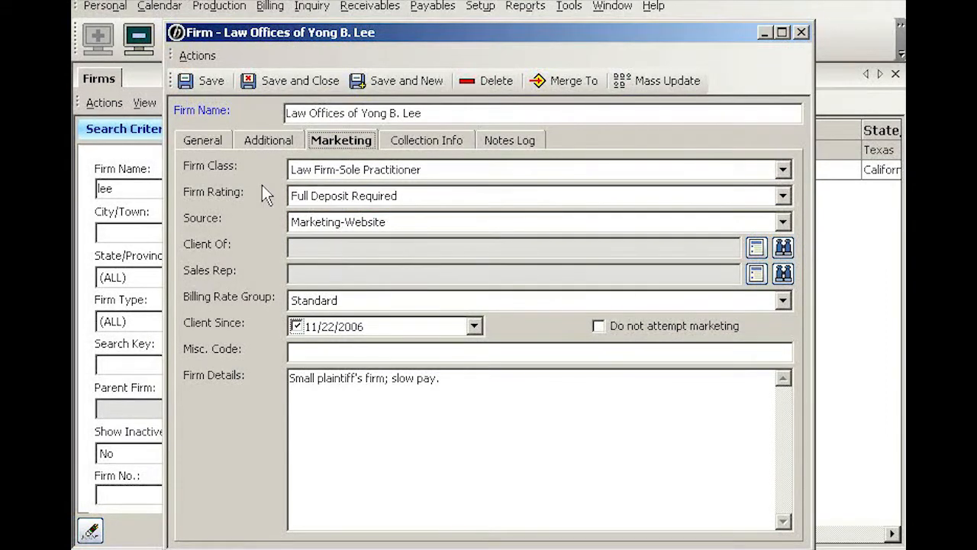
Step: Enter the warning "No more depos!!! Advance deposit required." in the firm's general information
{"action": "left_click", "coordinate": [217, 146]}
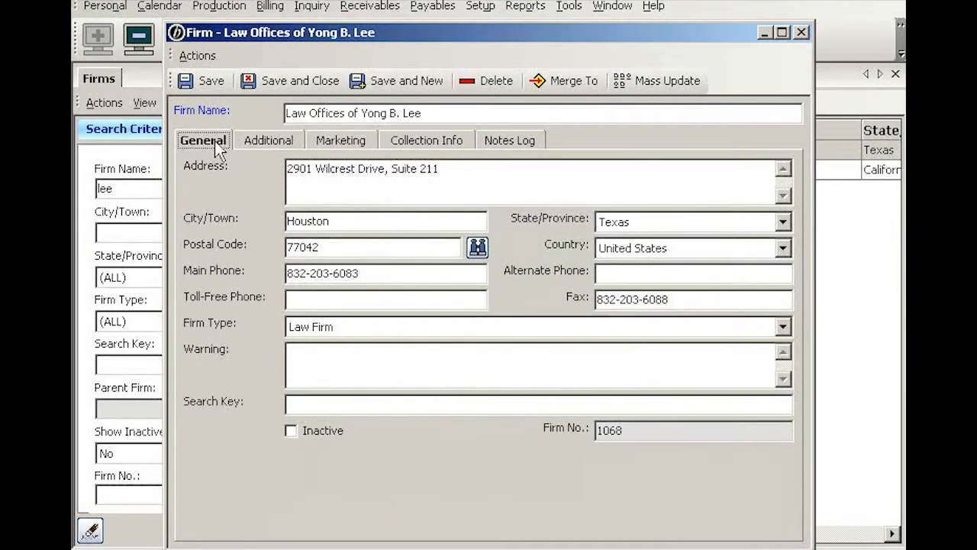
{"action": "left_click", "coordinate": [307, 353]}
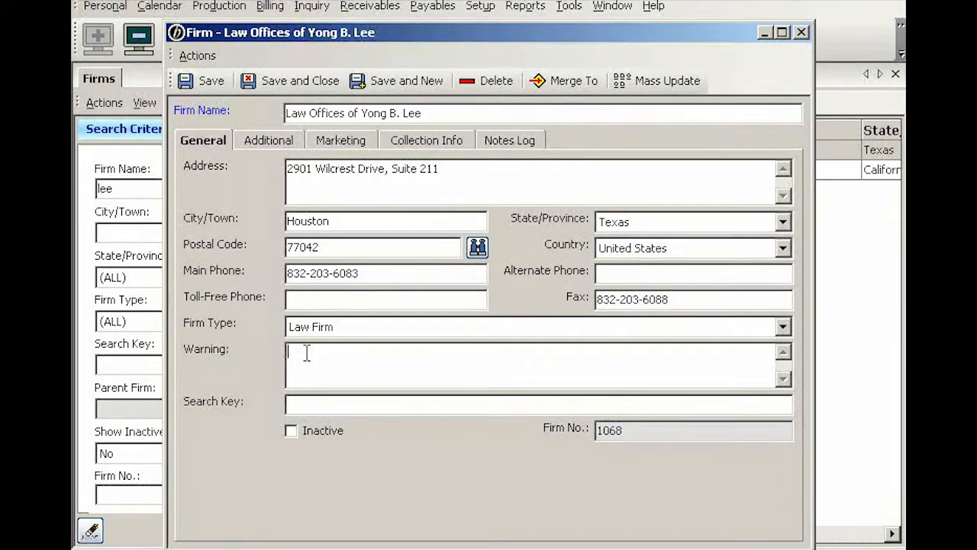
{"action": "type", "text": "No more depos!!! Advance deposit required."}
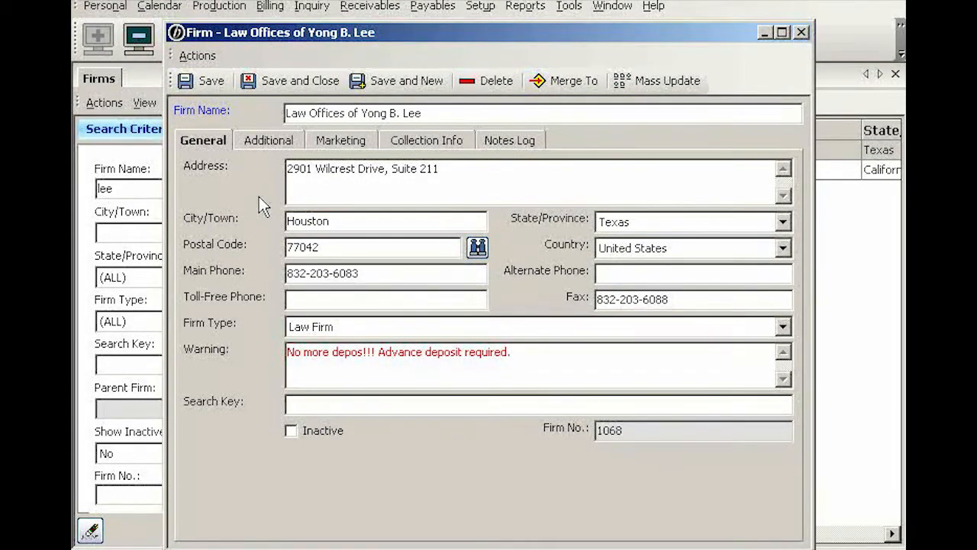
Step: Add a 5,000.00 retainer to the firm's collection information, with remarks noting the check number and the case's advance deposit for 2 depos
{"action": "left_click", "coordinate": [437, 141]}
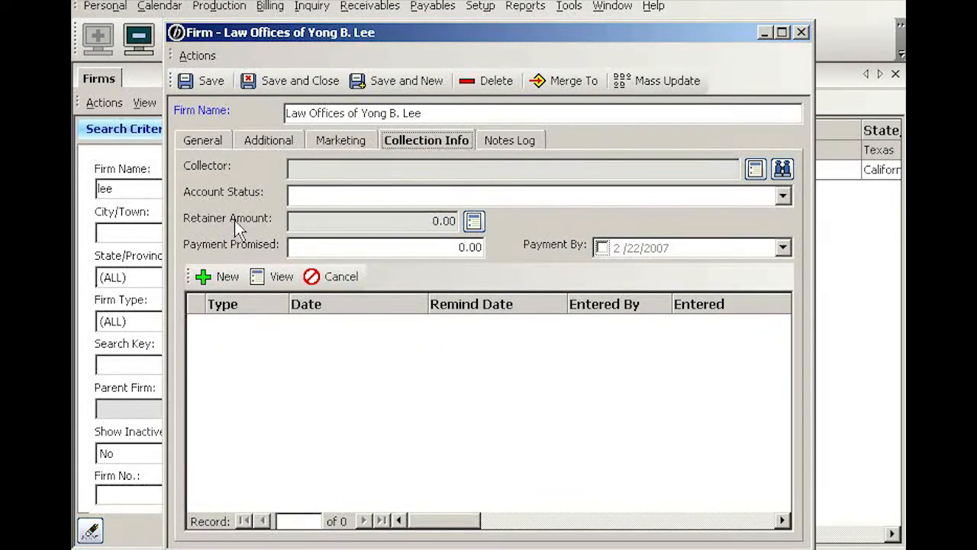
{"action": "left_click", "coordinate": [473, 222]}
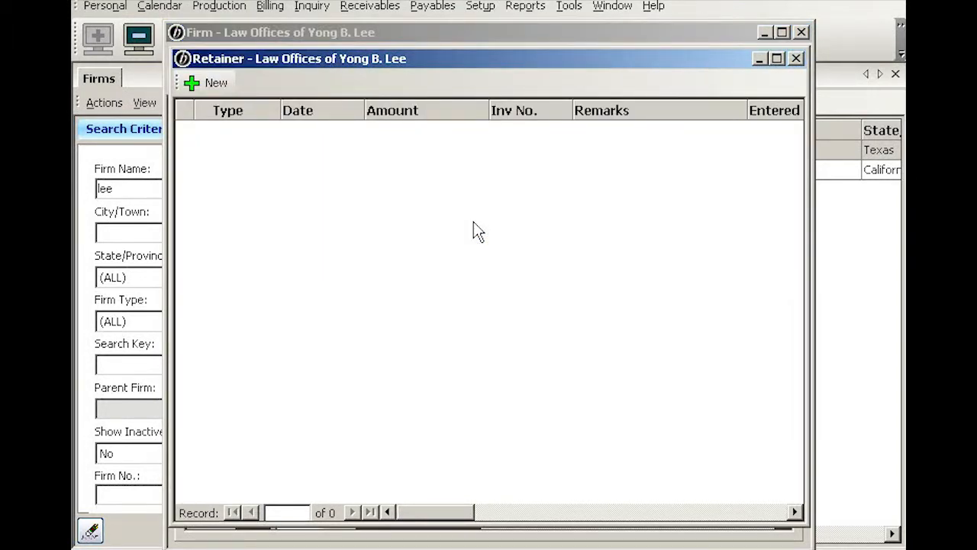
{"action": "left_click", "coordinate": [218, 85]}
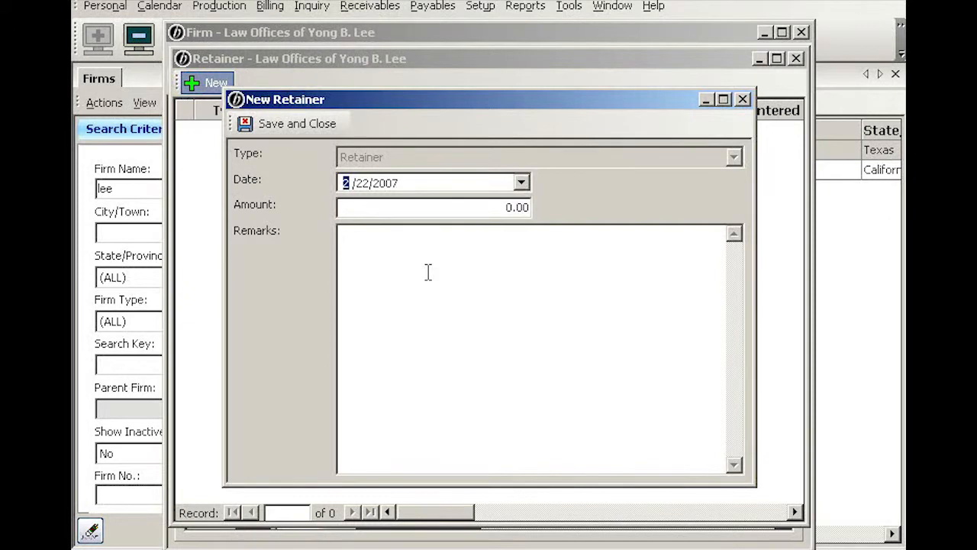
{"action": "key", "text": "Tab"}
{"action": "type", "text": "5,000"}
{"action": "key", "text": "Tab"}
{"action": "type", "text": "Check# 45112, adv deposit for Smith case, 2 depos."}
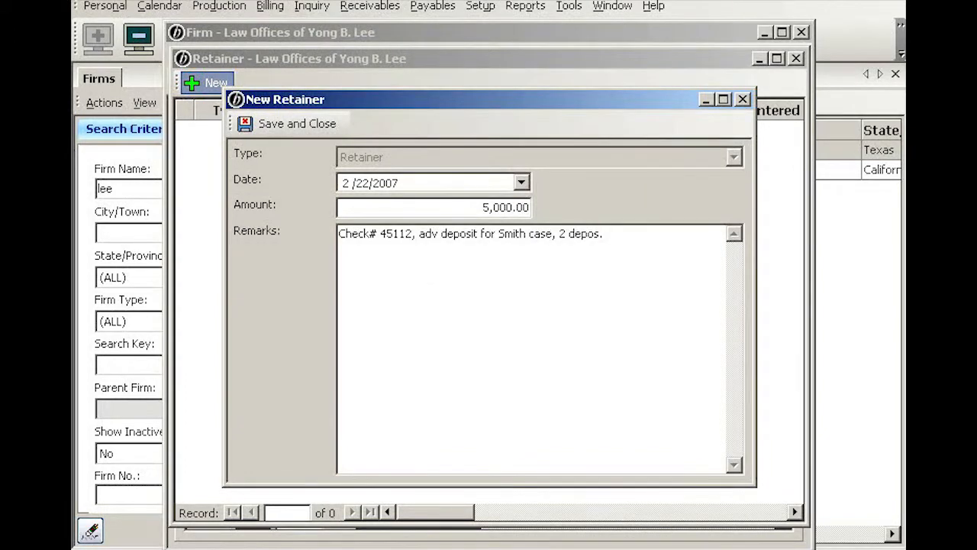
{"action": "left_click", "coordinate": [298, 130]}
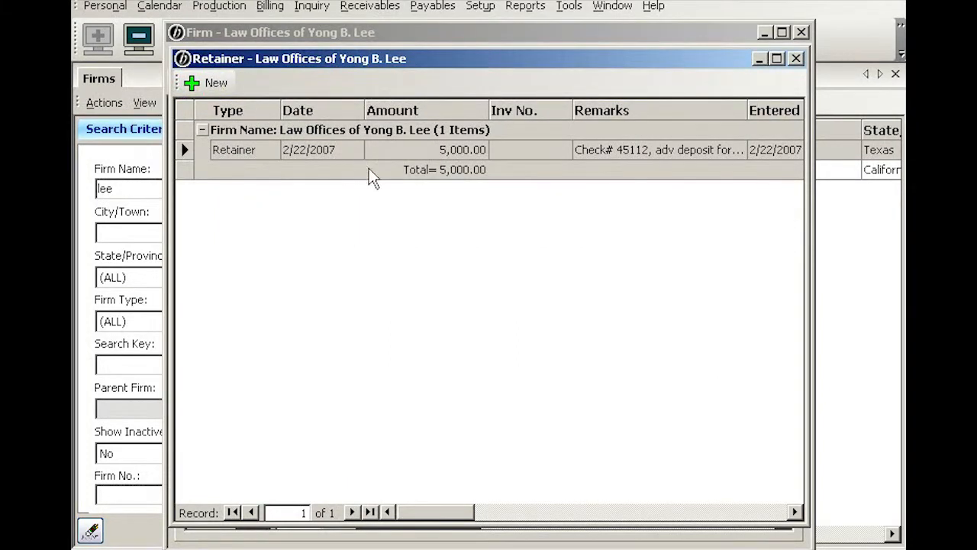
{"action": "left_click", "coordinate": [466, 174]}
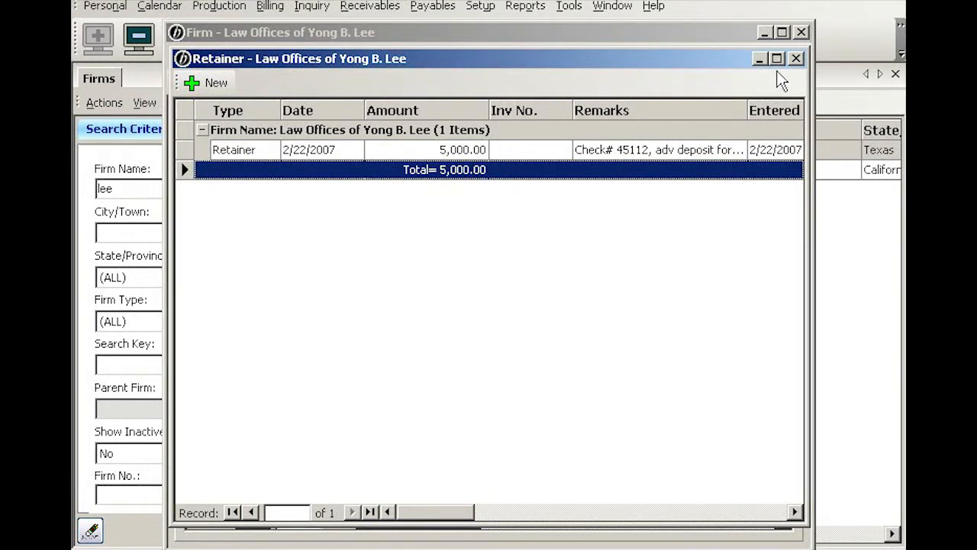
{"action": "left_click", "coordinate": [796, 59]}
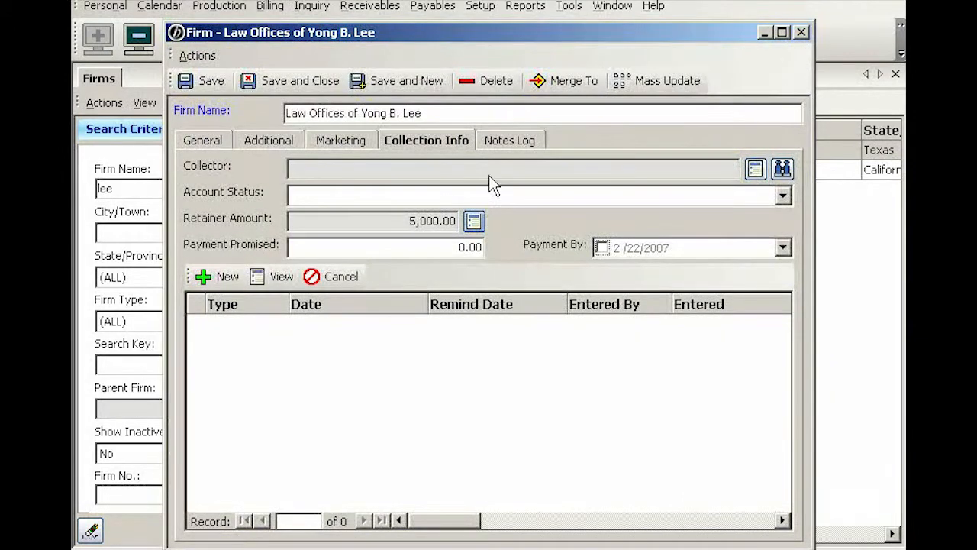
{"action": "left_click", "coordinate": [395, 220]}
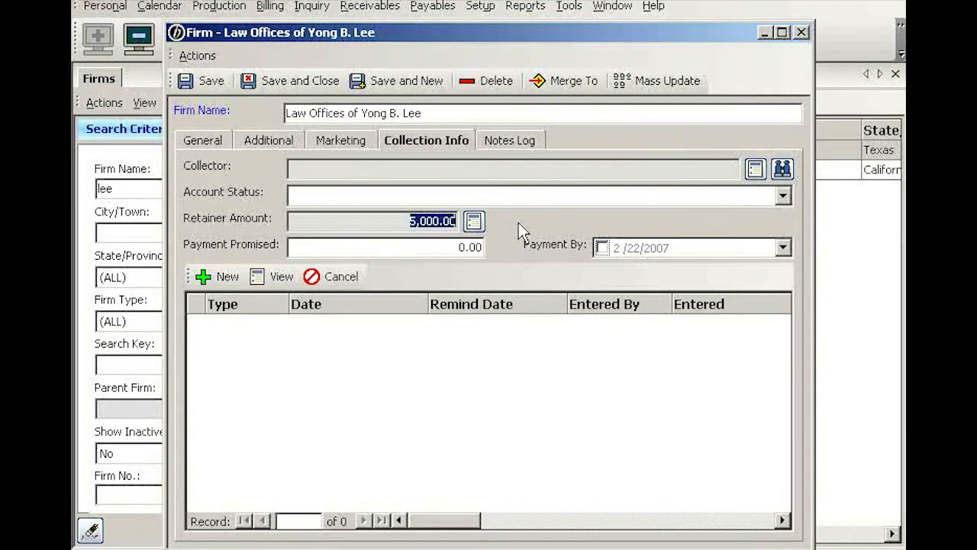
Step: Replace the firm's warning text with "Have retainer $5,000, check with Accounting."
{"action": "left_click", "coordinate": [203, 141]}
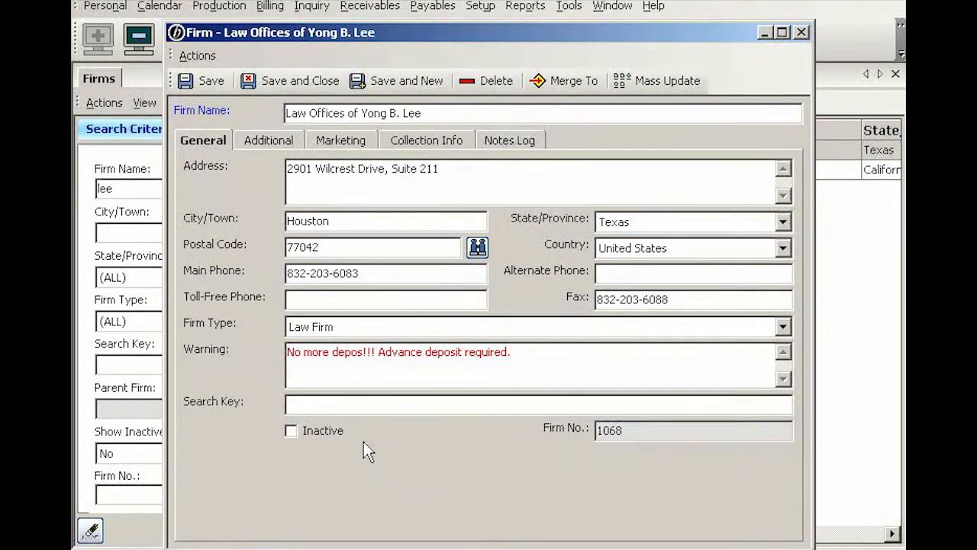
{"action": "triple_click", "coordinate": [508, 353]}
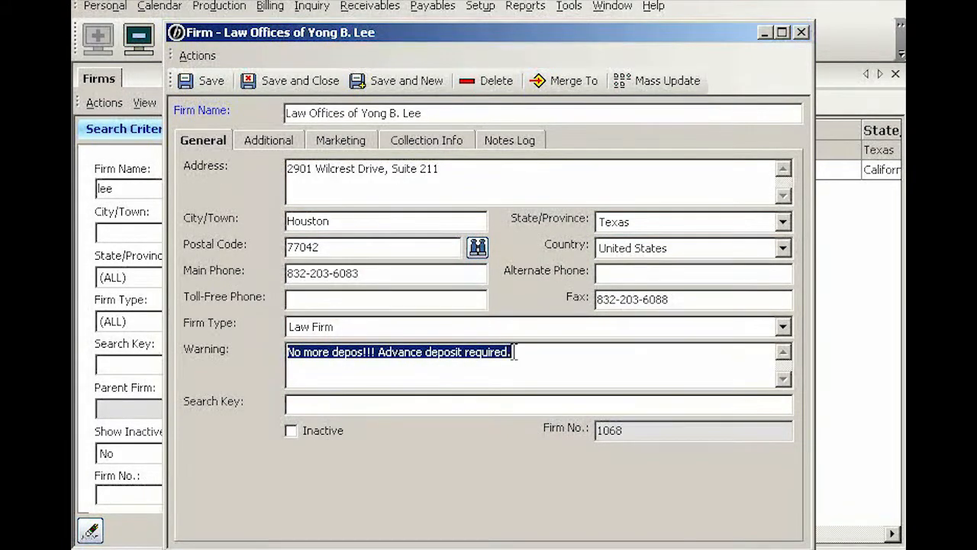
{"action": "type", "text": "Have retainer $5,000, check with Accounting."}
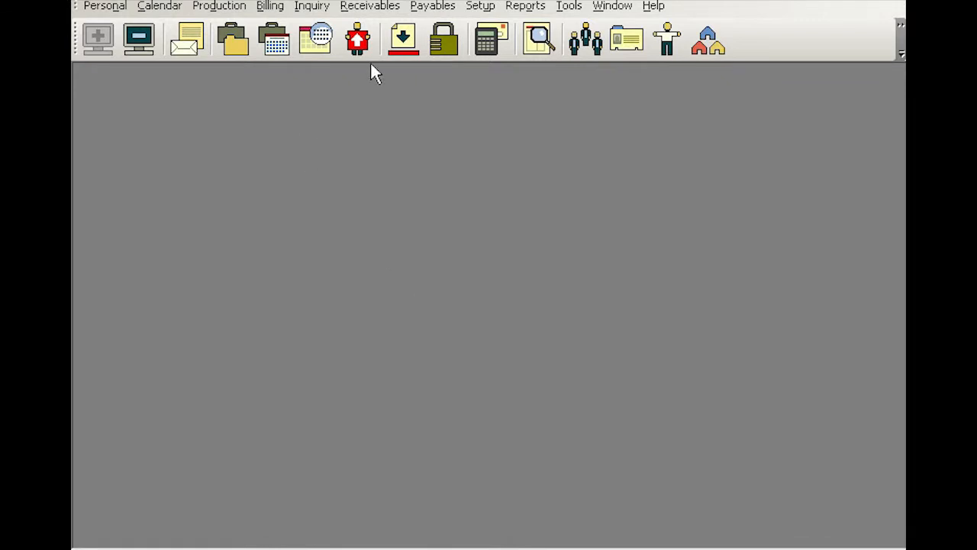
Step: Create a new receivables payment and assign it to the Houston law firm, looking the firm up by name
{"action": "left_click", "coordinate": [378, 6]}
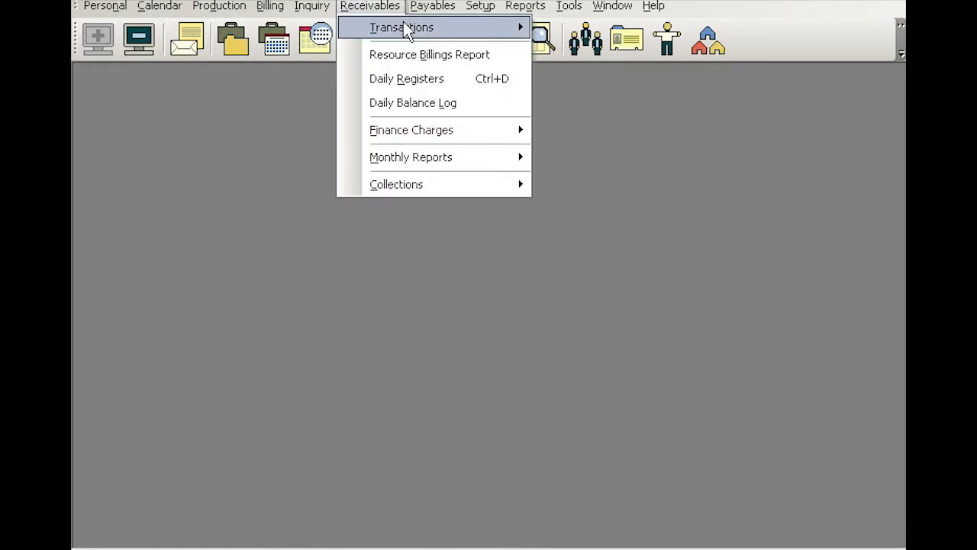
{"action": "mouse_move", "coordinate": [406, 29]}
{"action": "left_click", "coordinate": [601, 28]}
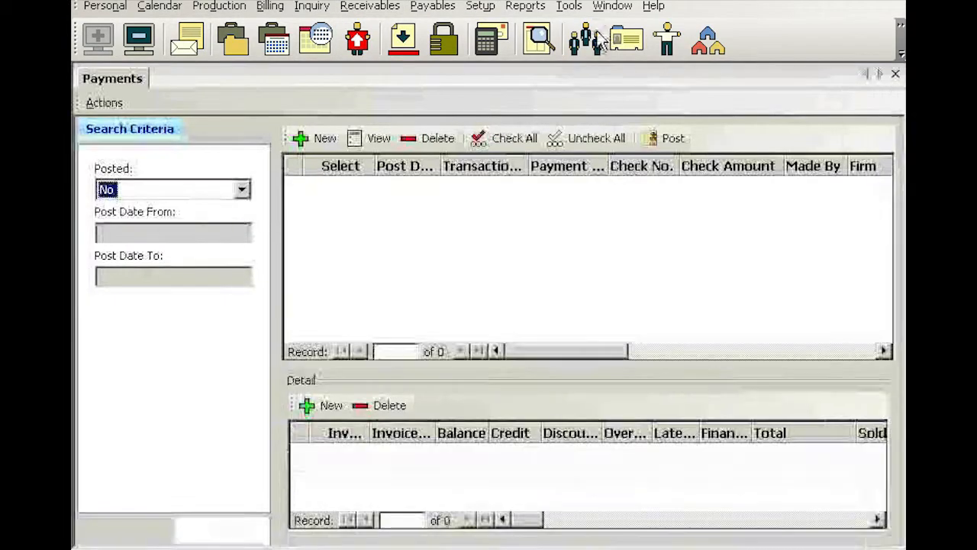
{"action": "left_click", "coordinate": [324, 138]}
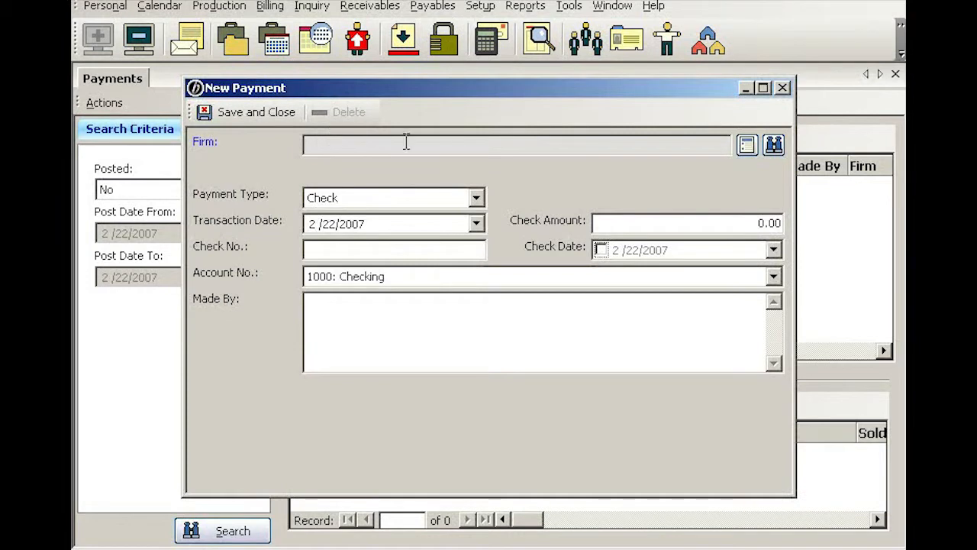
{"action": "left_click", "coordinate": [773, 145]}
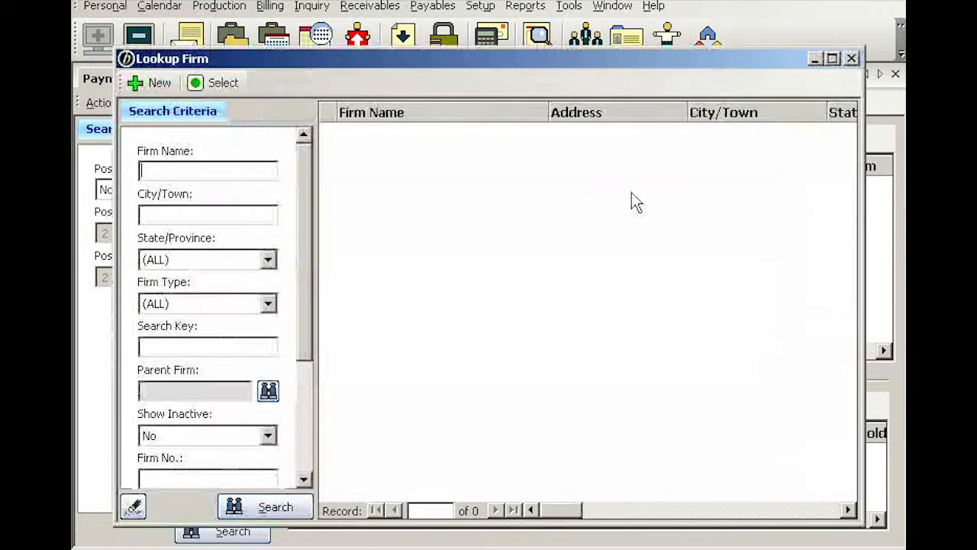
{"action": "type", "text": "lee"}
{"action": "key", "text": "Return"}
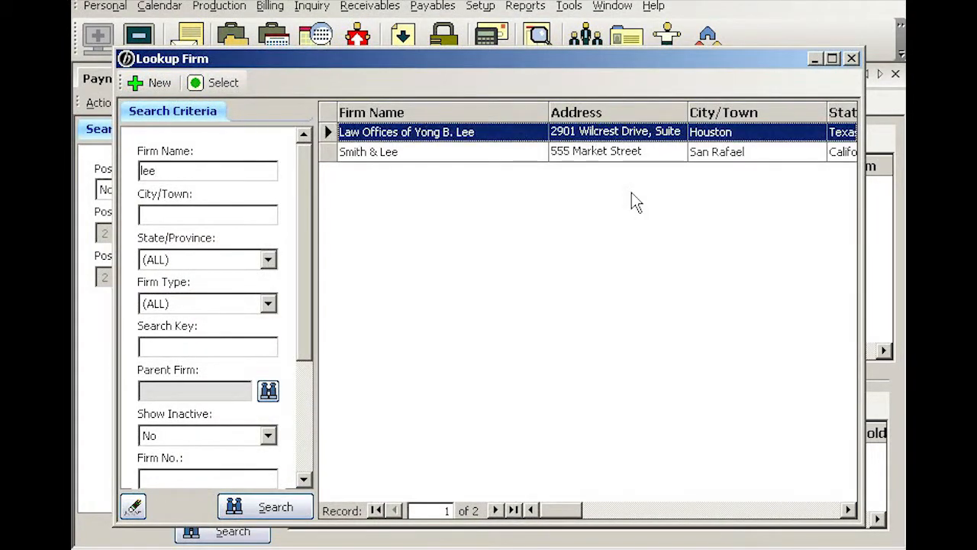
{"action": "key", "text": "Return"}
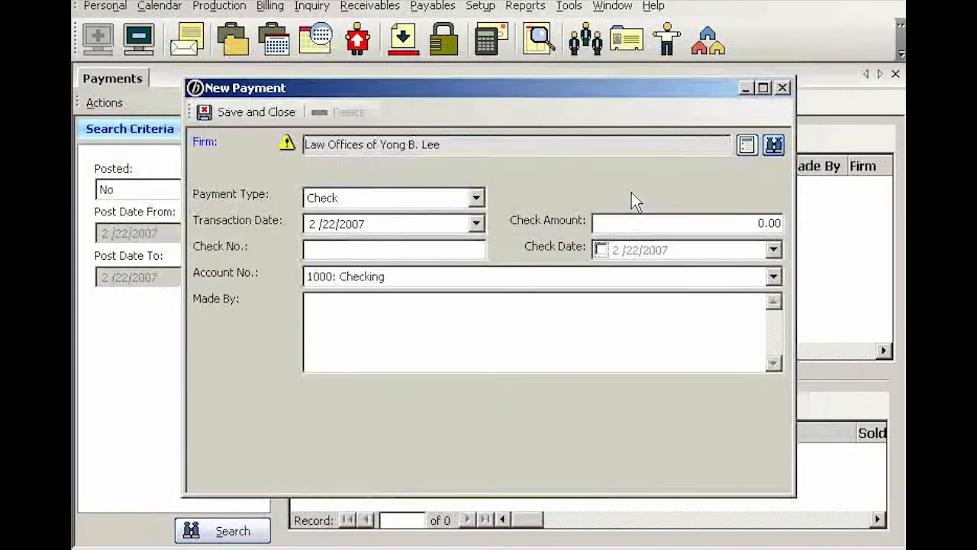
Step: Set the payment type to Retainer and the check amount to 834.45
{"action": "left_click", "coordinate": [476, 200]}
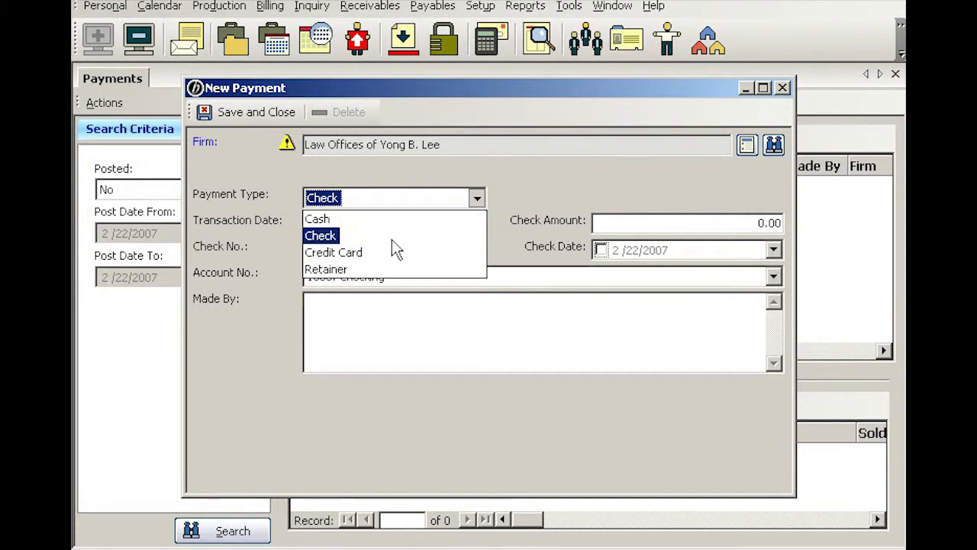
{"action": "left_click", "coordinate": [340, 271]}
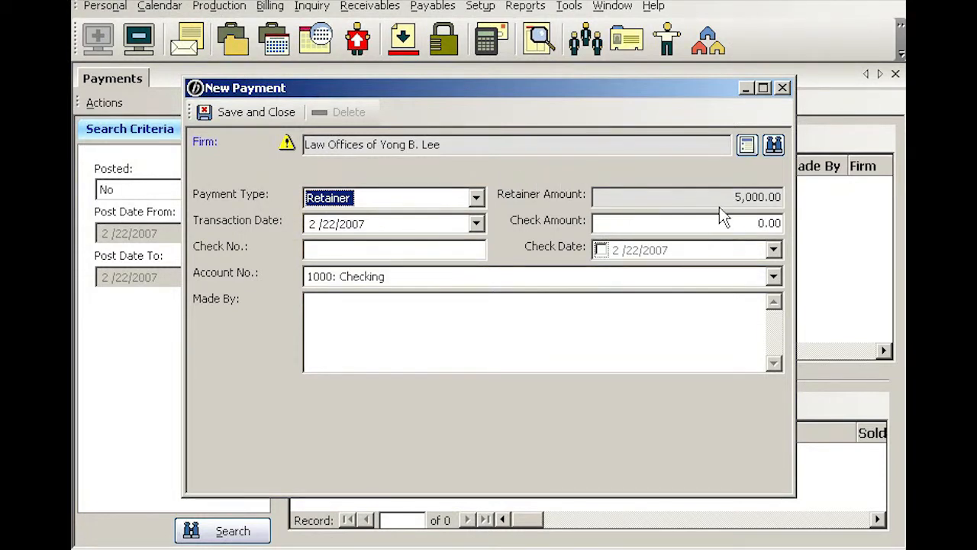
{"action": "left_click_drag", "start_coordinate": [726, 196], "coordinate": [801, 195]}
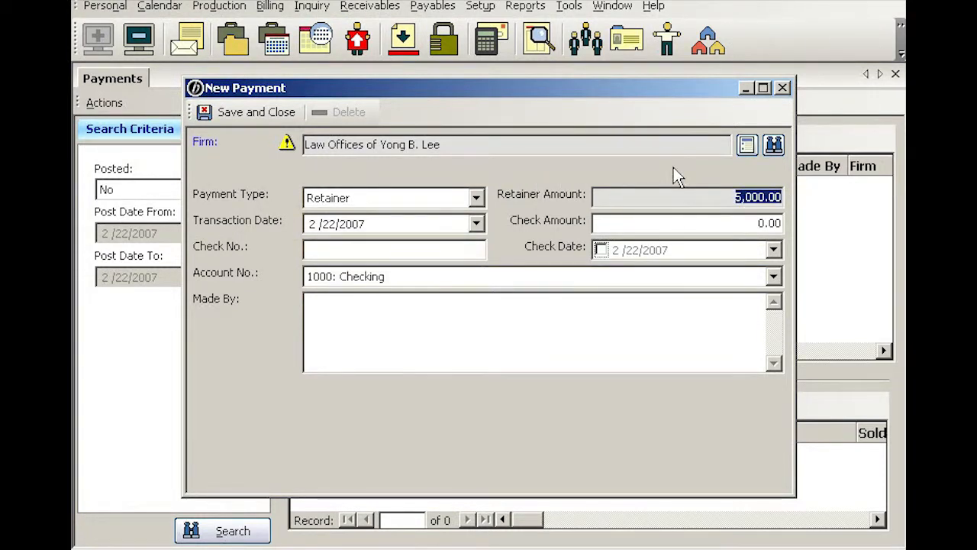
{"action": "key", "text": "Tab"}
{"action": "key", "text": "Tab"}
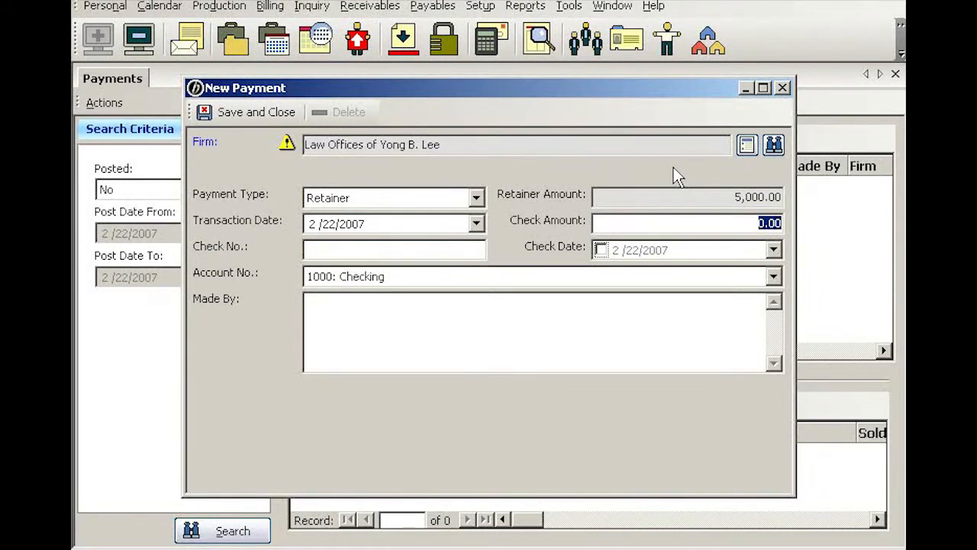
{"action": "type", "text": "534.45"}
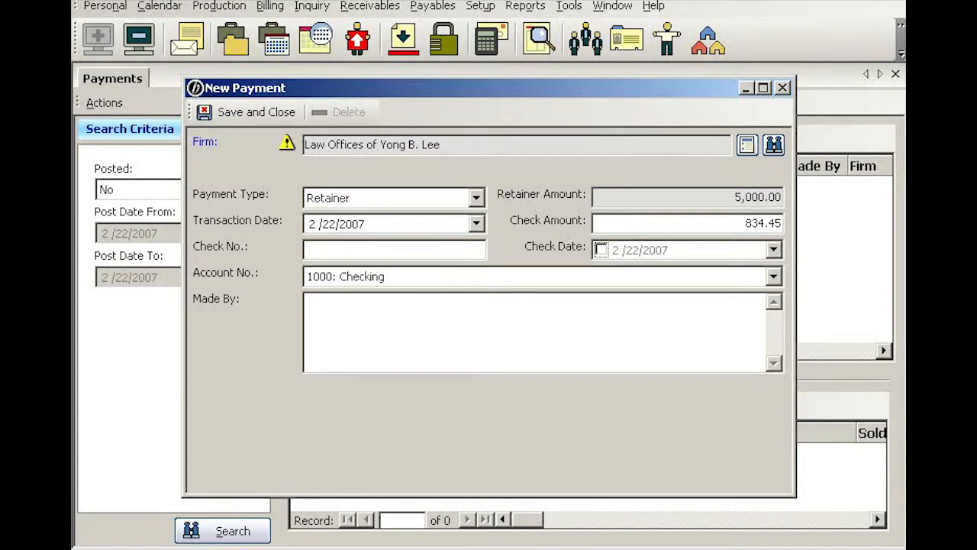
Step: Save the payment and apply it as an 834.45 credit to the invoice dated 2/15/2007
{"action": "left_click", "coordinate": [252, 116]}
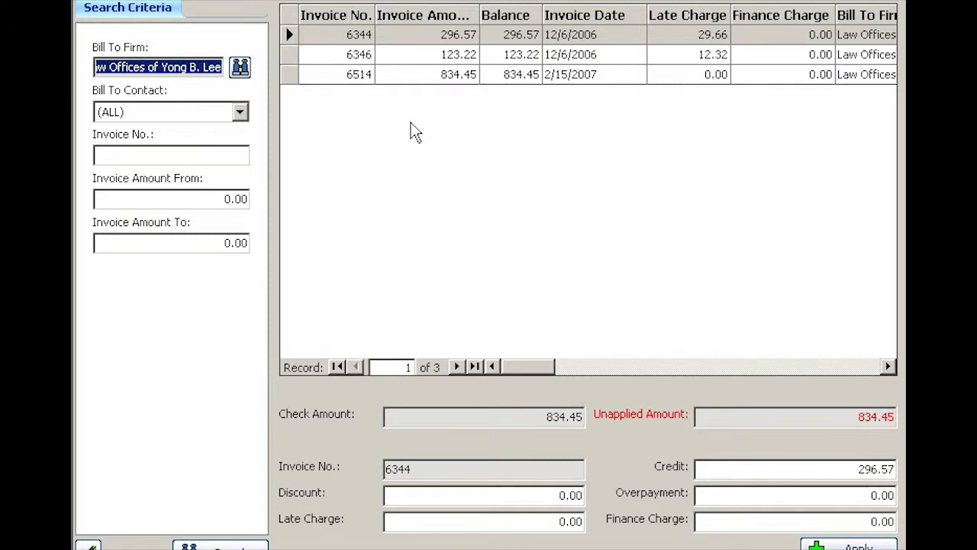
{"action": "left_click", "coordinate": [418, 77]}
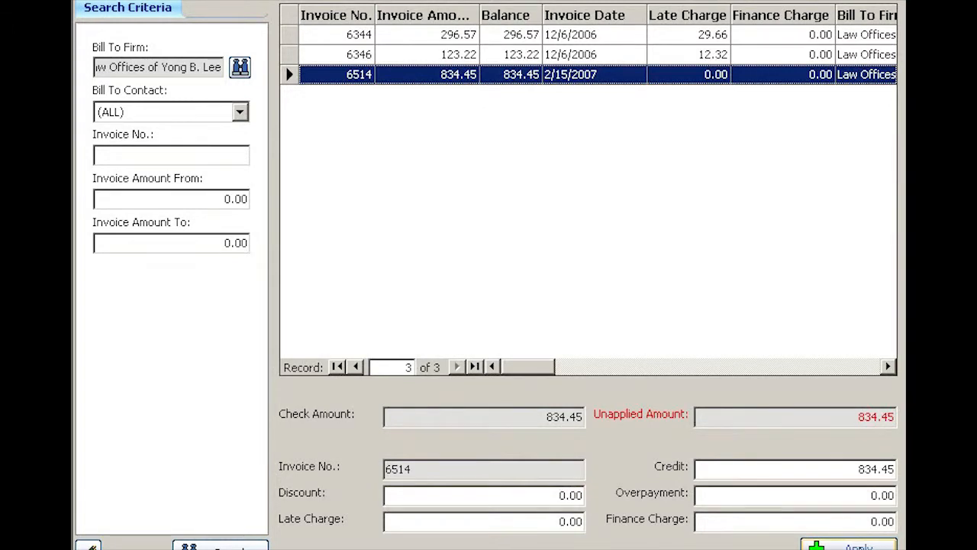
{"action": "left_click", "coordinate": [849, 545]}
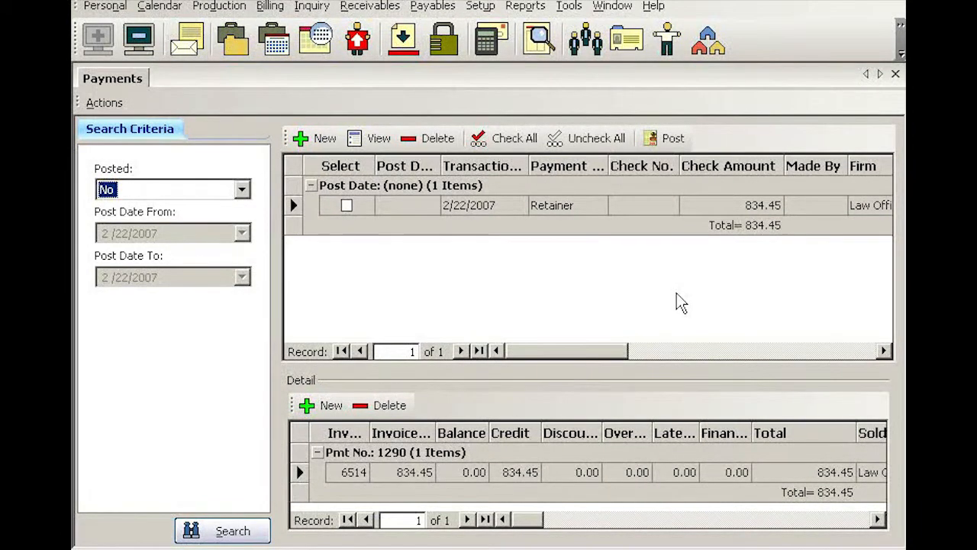
Step: Find the Houston law firm's record by name and examine its retainer amount, applied payment and retainer total
{"action": "left_click", "coordinate": [586, 38]}
{"action": "type", "text": "lee"}
{"action": "key", "text": "Return"}
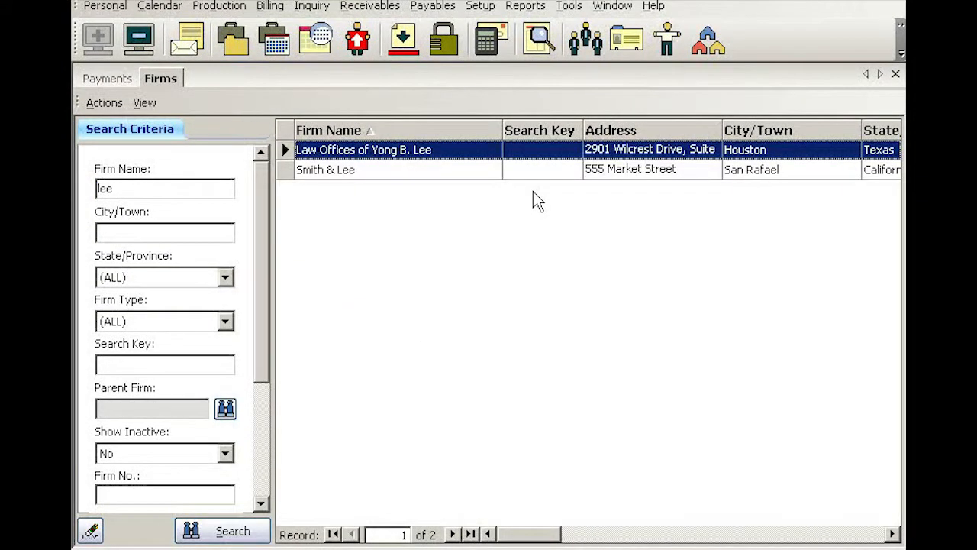
{"action": "double_click", "coordinate": [533, 192]}
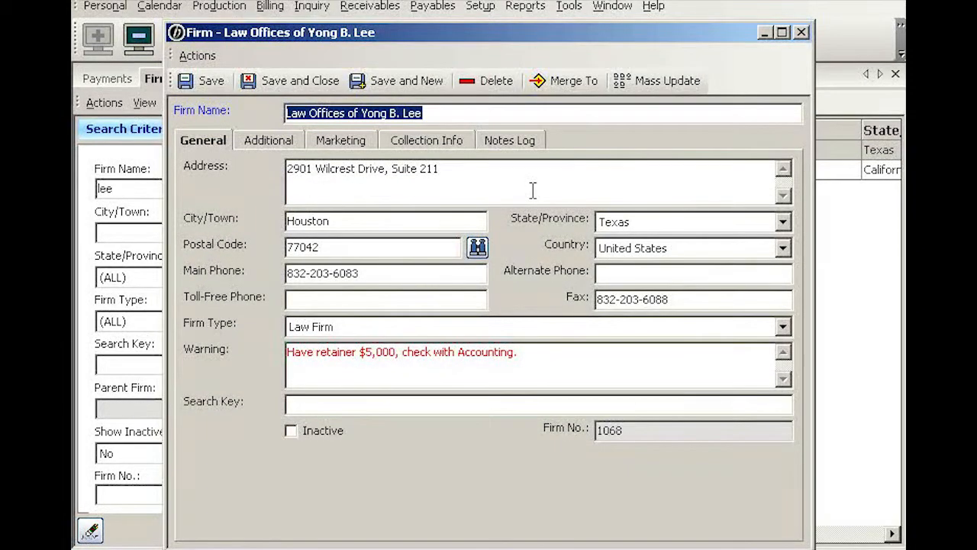
{"action": "left_click", "coordinate": [458, 145]}
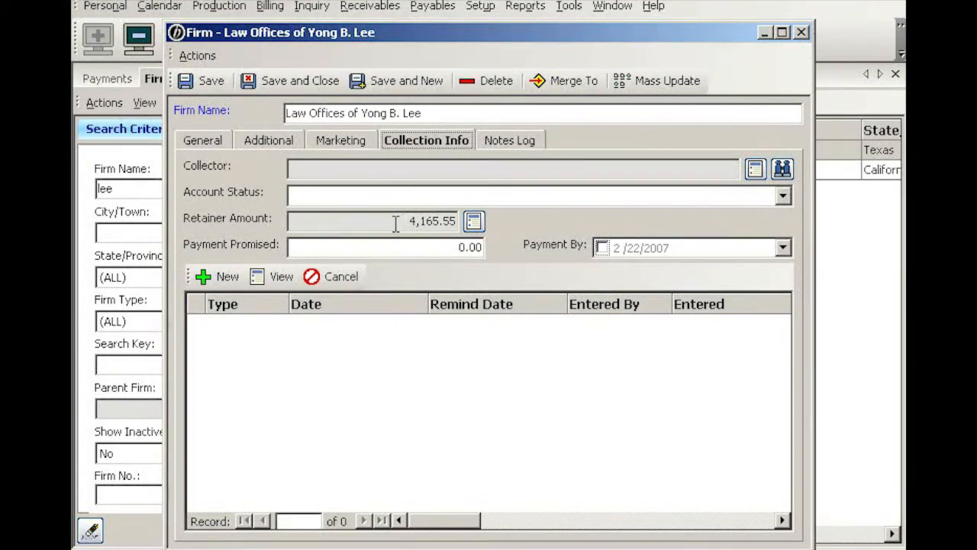
{"action": "left_click", "coordinate": [473, 221]}
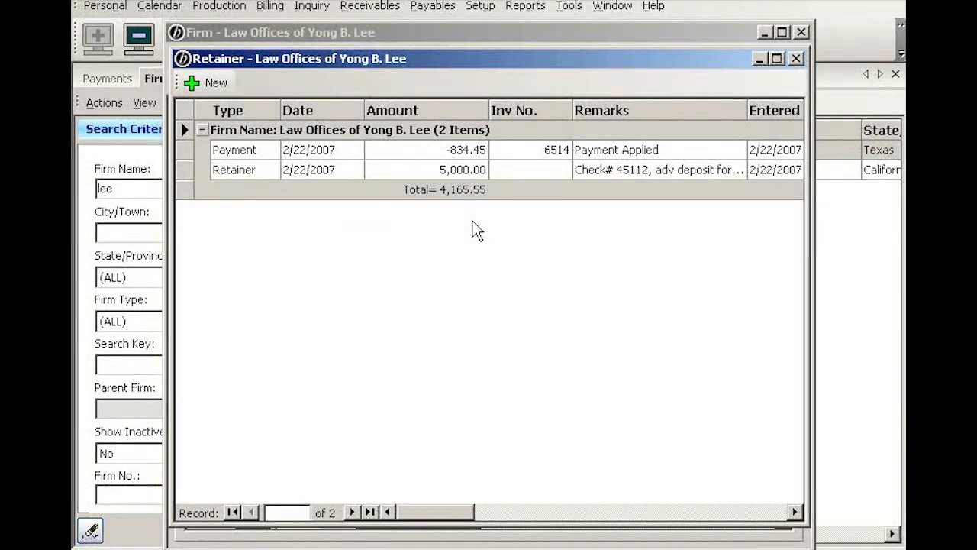
{"action": "left_click", "coordinate": [402, 153]}
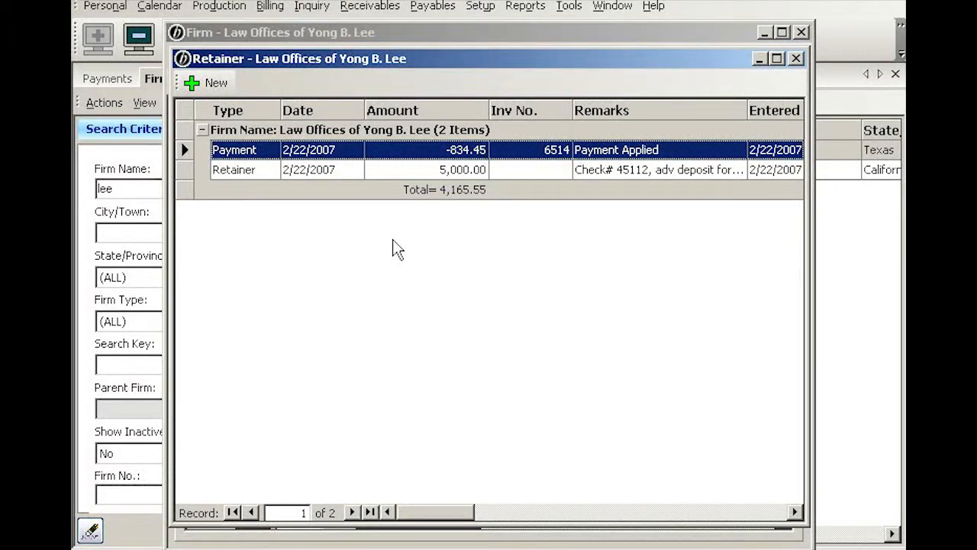
{"action": "left_click", "coordinate": [471, 190]}
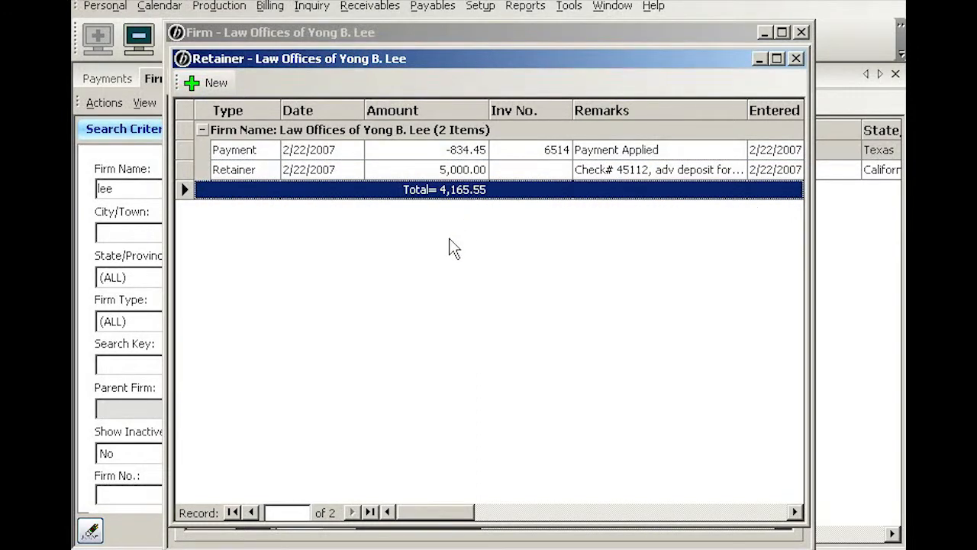